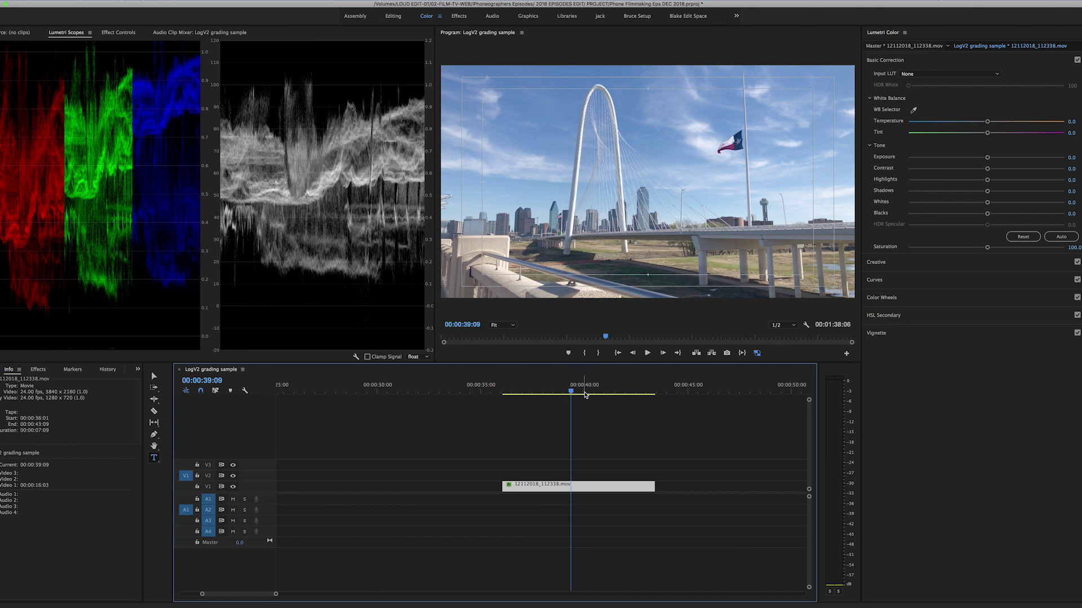
# Scrub back and play through the ungraded bridge clip to review it.
pyautogui.moveTo(606, 388); pyautogui.dragTo(544, 389)
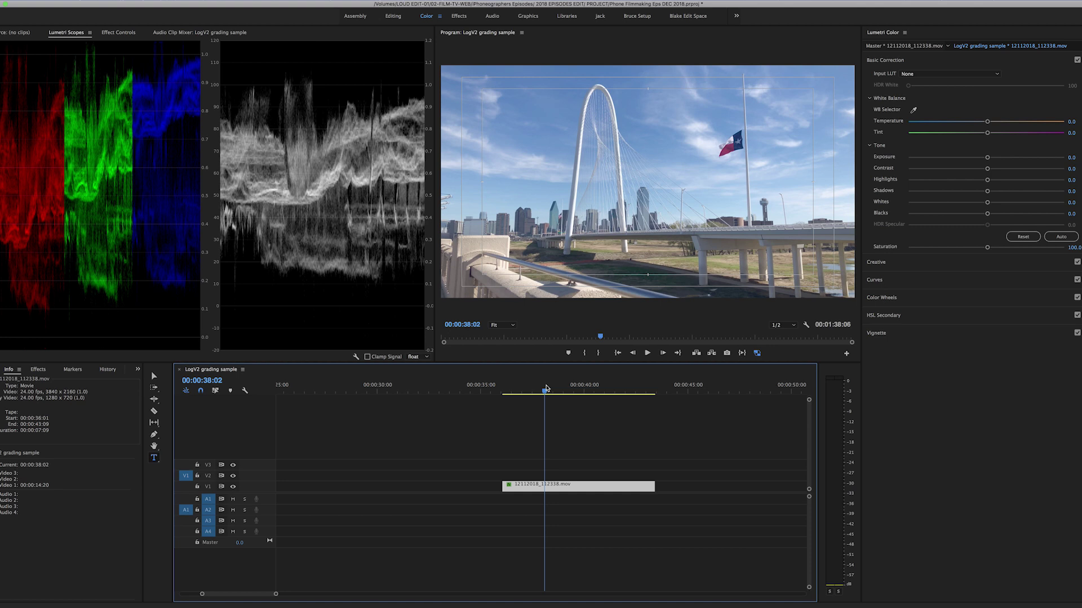
pyautogui.press('space')
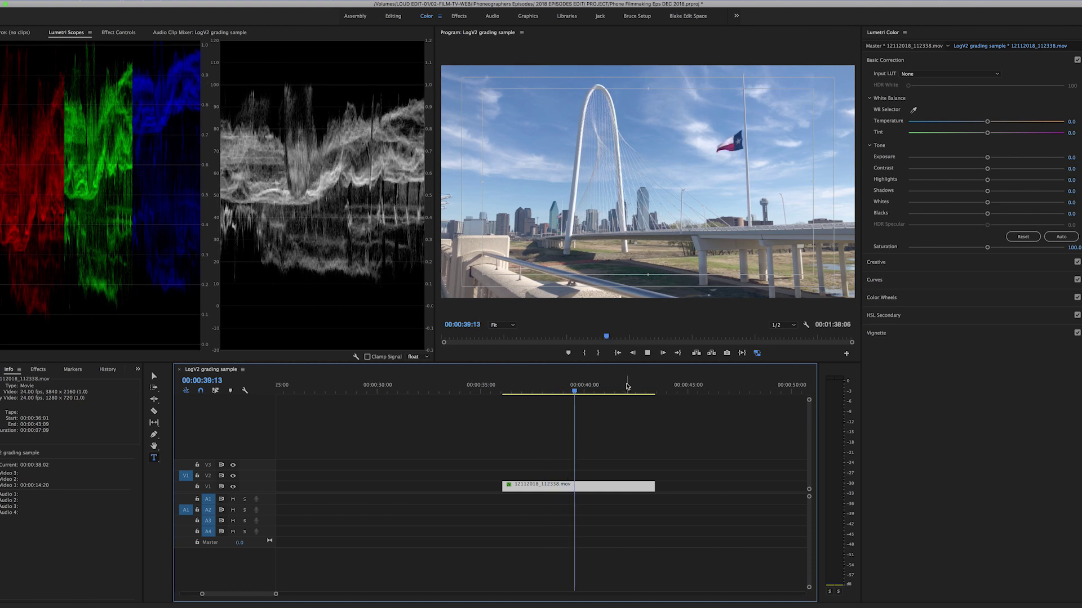
pyautogui.press('space')
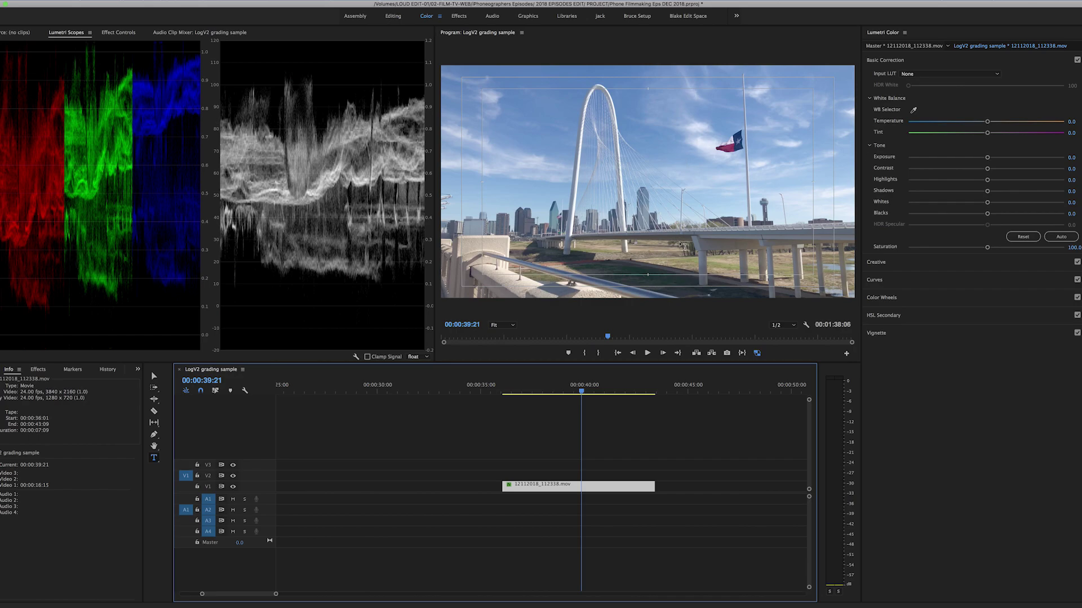
# Load the Rec709 .cube LUT from iPhone LUTs > Log Utility as the Creative look.
pyautogui.click(996, 263)
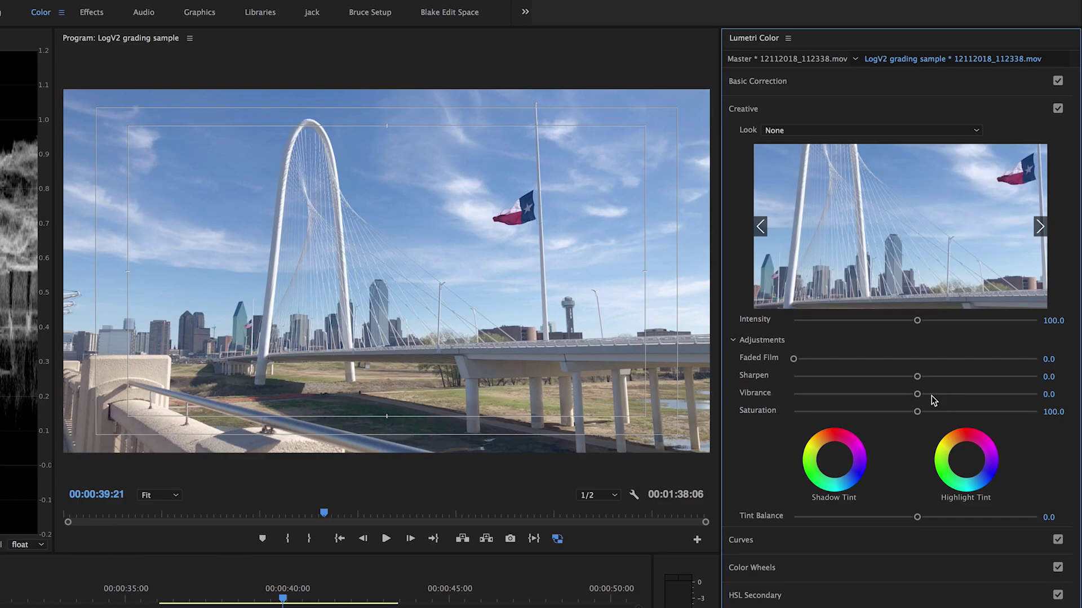
pyautogui.click(809, 135)
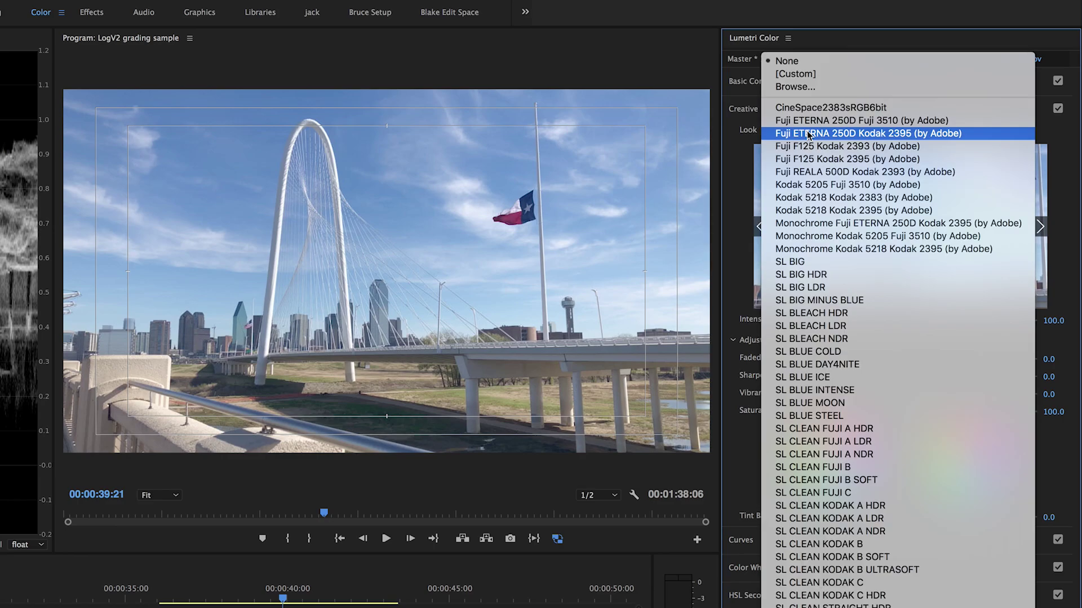
pyautogui.click(839, 93)
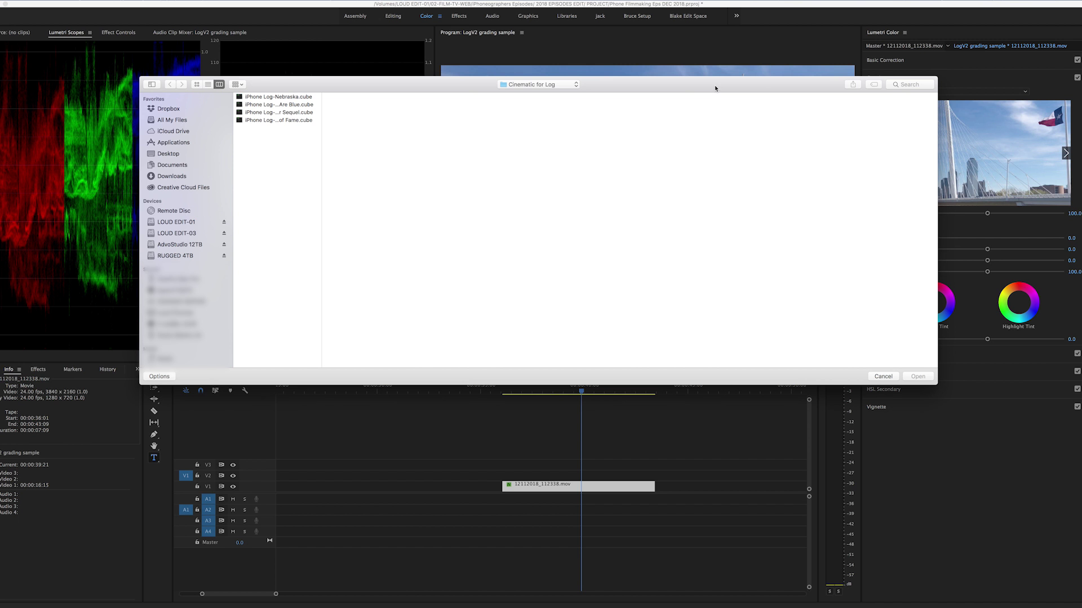
pyautogui.click(545, 122)
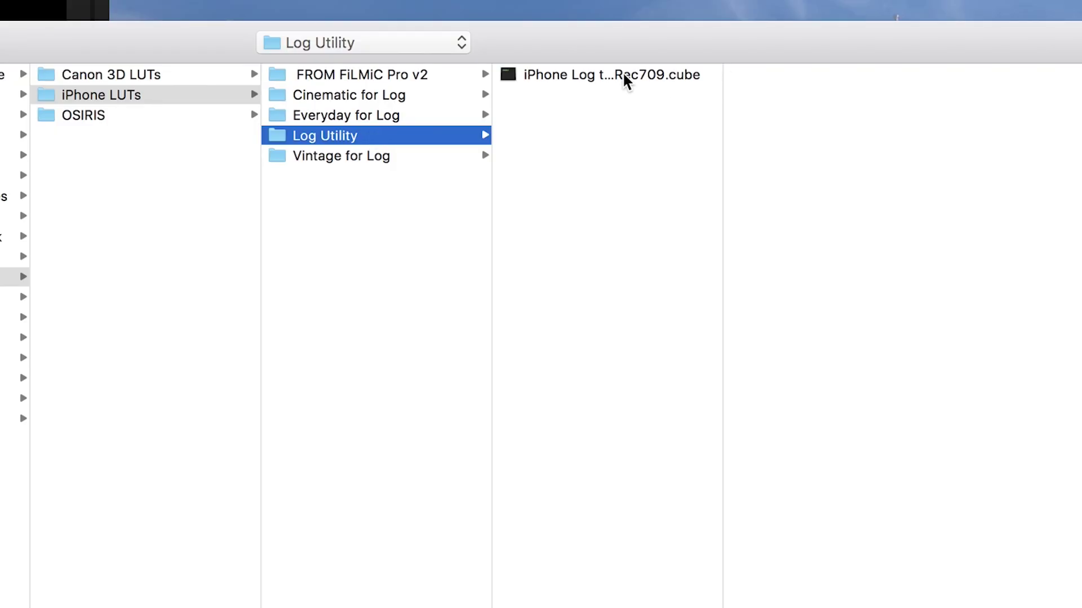
pyautogui.click(644, 99)
pyautogui.click(918, 376)
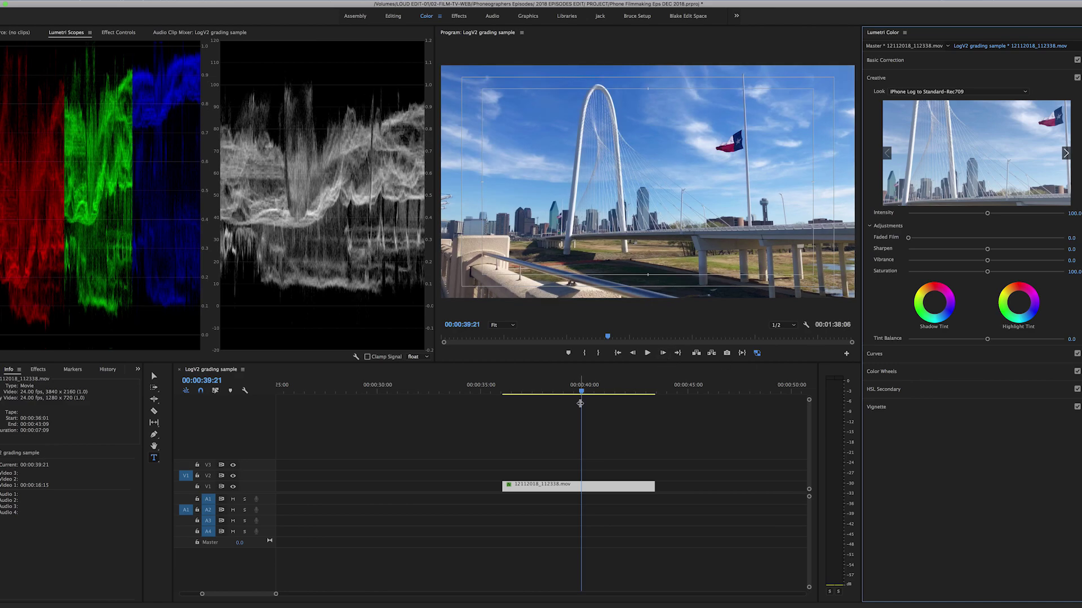
pyautogui.click(559, 388)
# Compare different look intensities on the clip, then reset Intensity to 100.
pyautogui.click(596, 387)
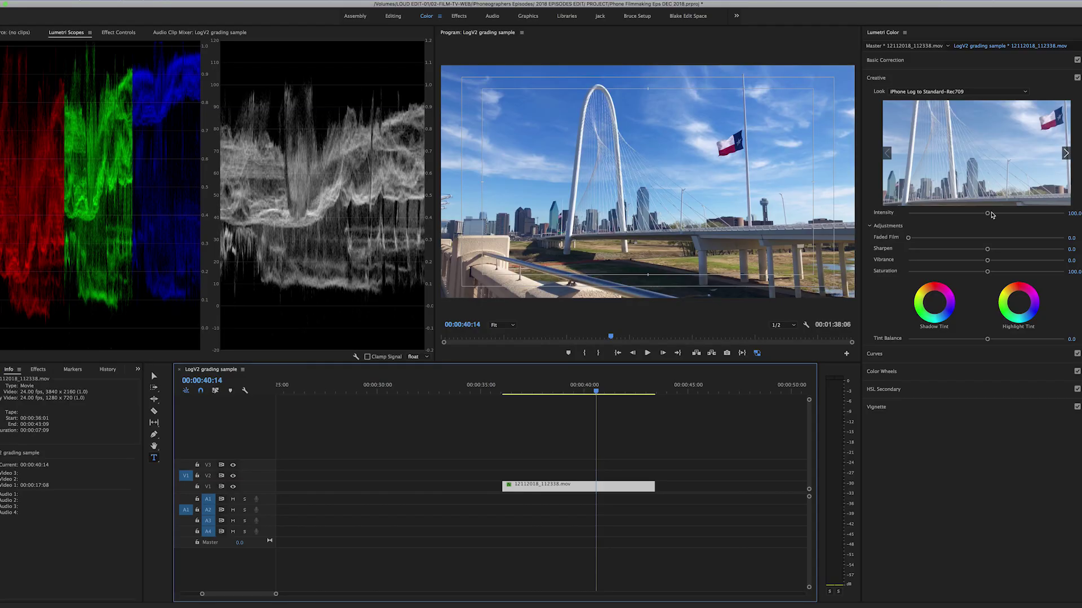
pyautogui.moveTo(990, 213); pyautogui.dragTo(967, 215)
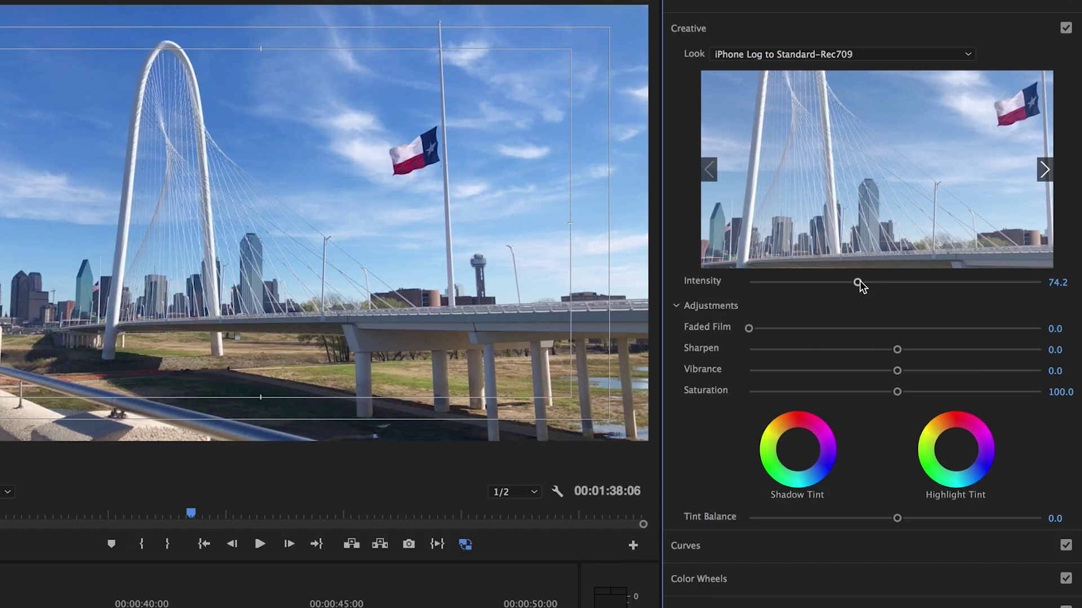
pyautogui.moveTo(860, 286); pyautogui.dragTo(915, 280)
pyautogui.click(1060, 282)
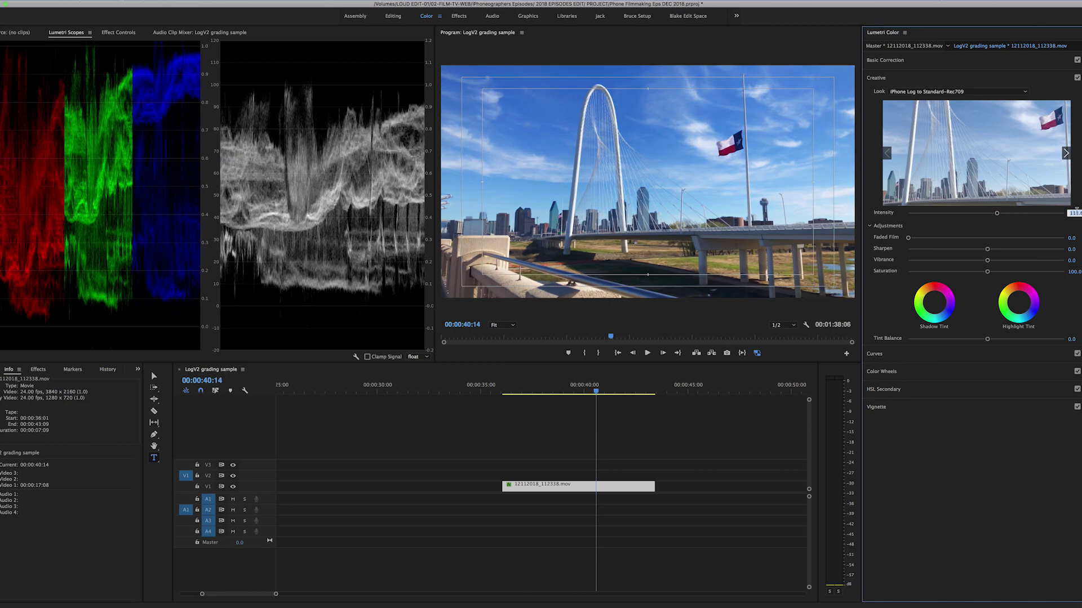
pyautogui.write('100')
pyautogui.press('Return')
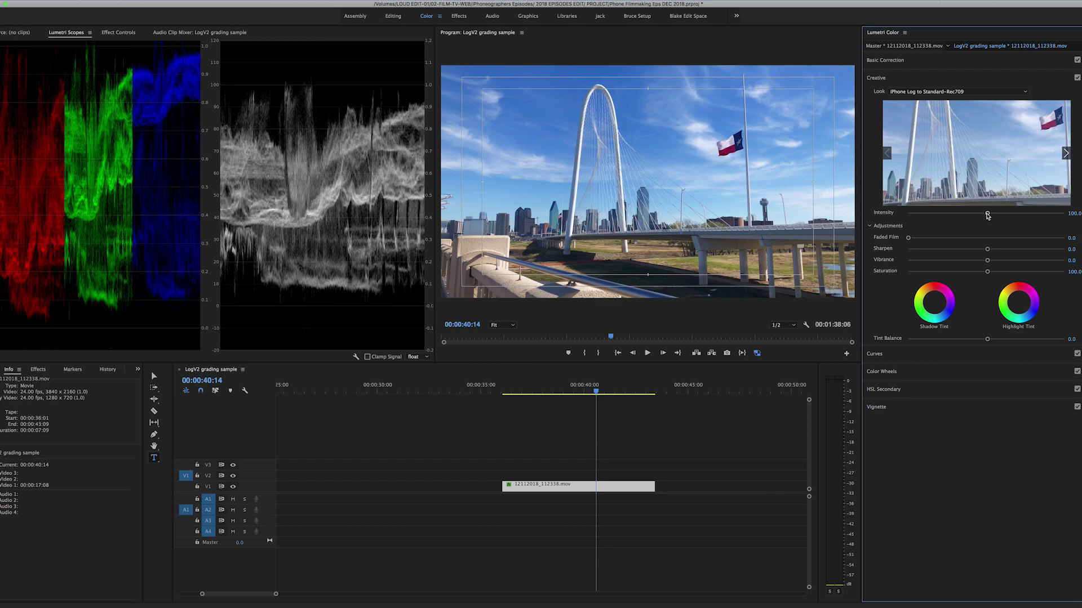
# Set the Creative look Intensity to 80 and Saturation to 85.
pyautogui.click(1074, 213)
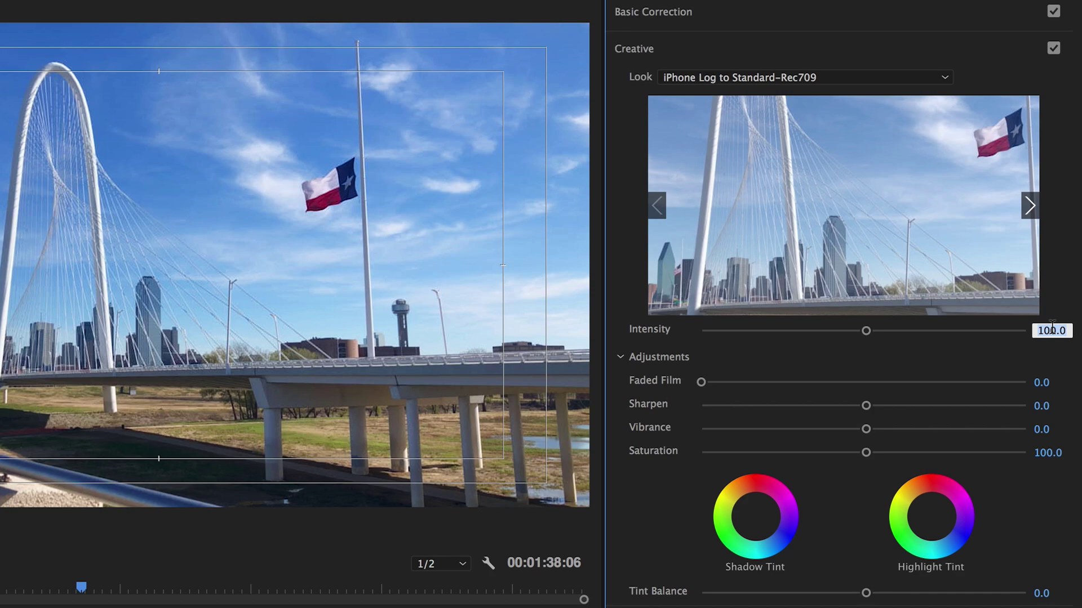
pyautogui.write('80')
pyautogui.press('Return')
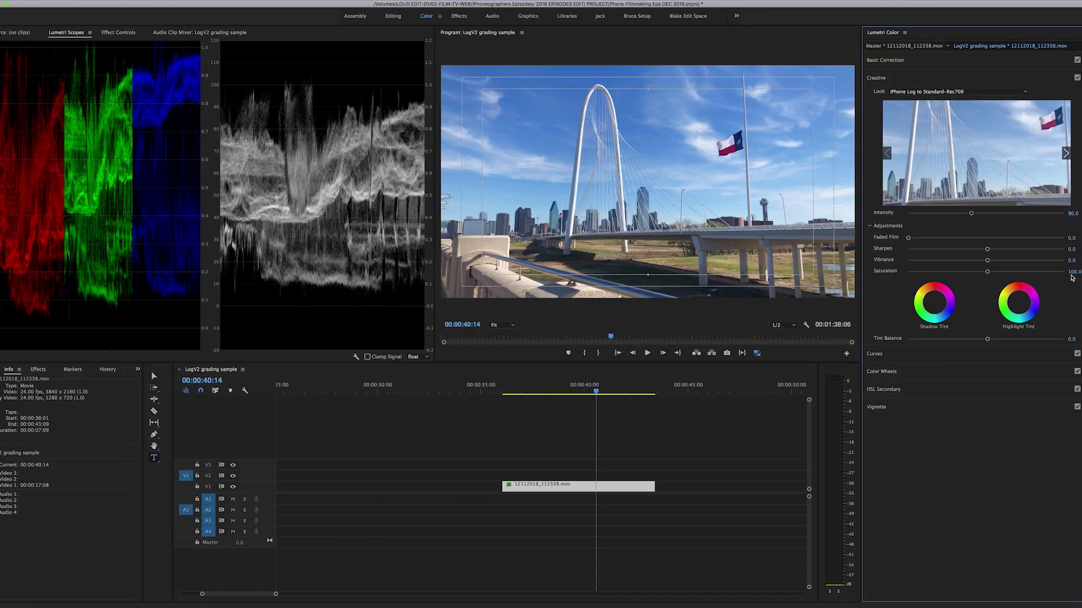
pyautogui.click(1074, 272)
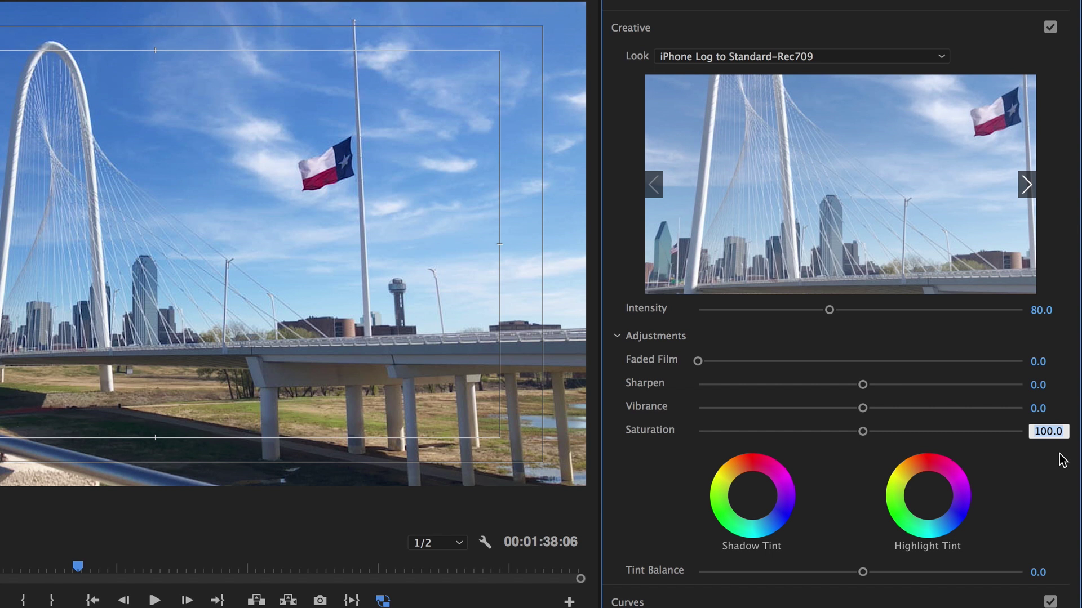
pyautogui.write('85')
pyautogui.press('Return')
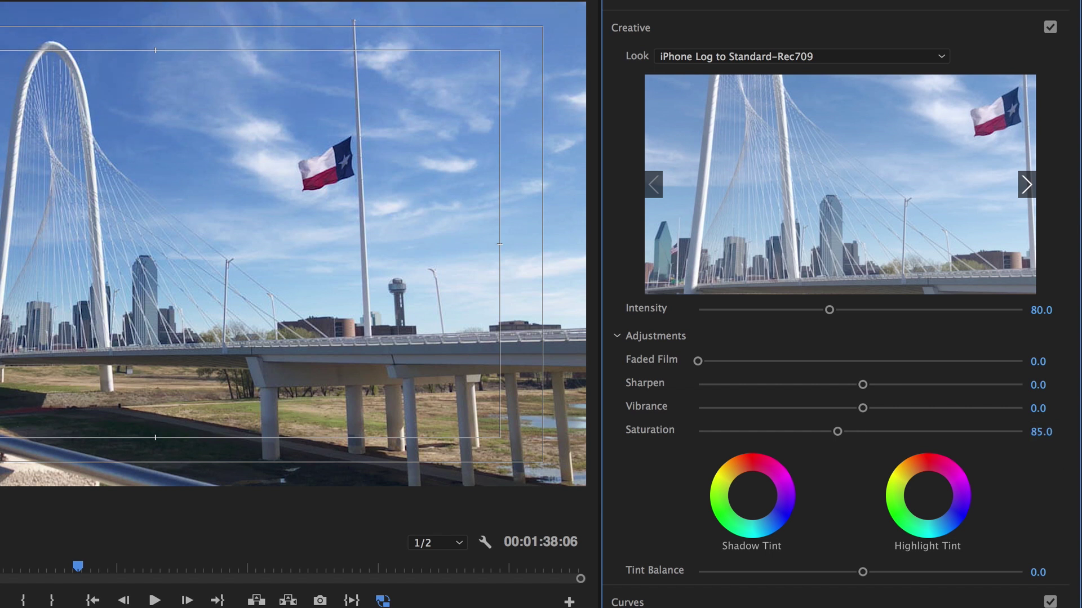
pyautogui.click(949, 31)
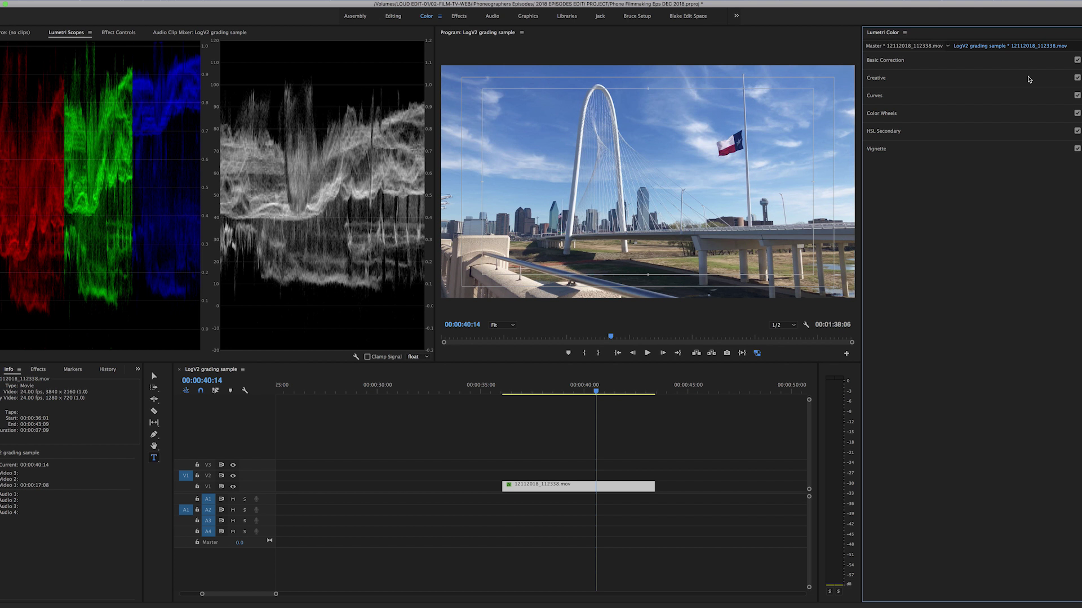
# Apply Auto tone correction in Basic Correction and set Exposure to -0.2.
pyautogui.click(933, 58)
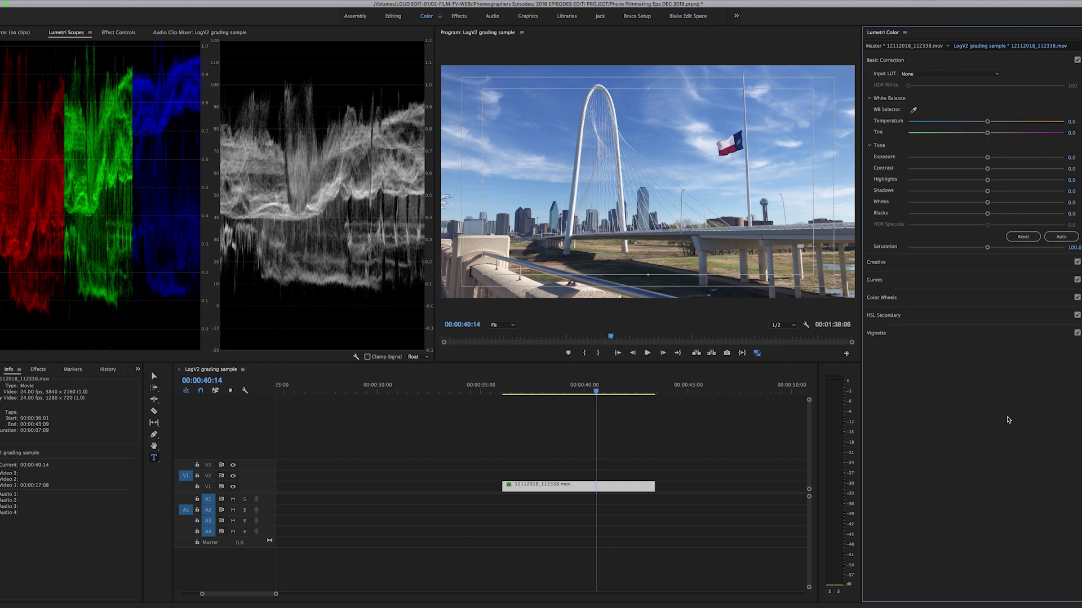
pyautogui.click(1063, 239)
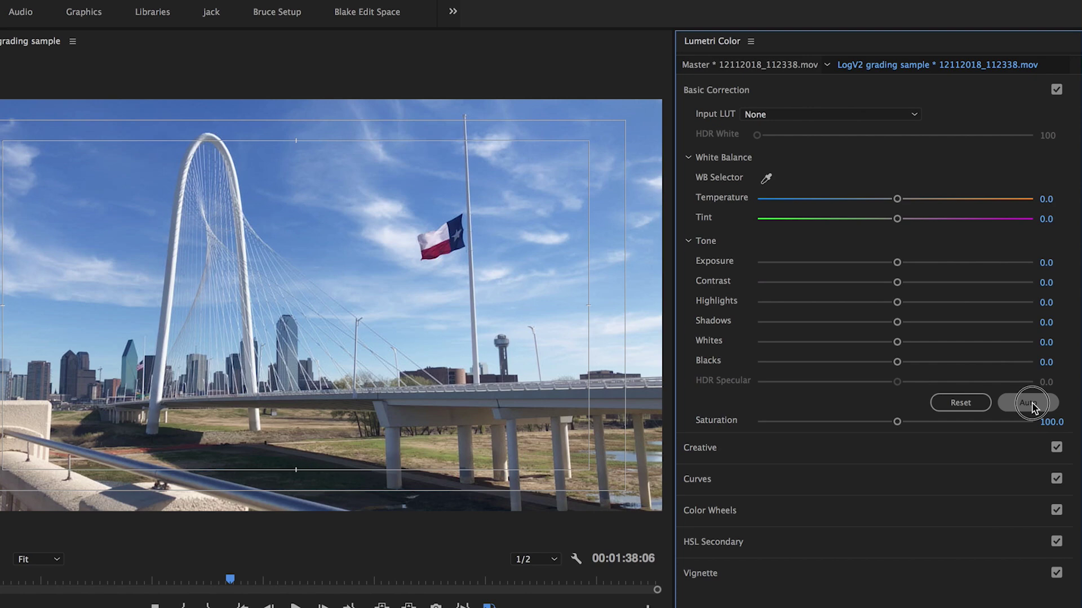
pyautogui.click(1029, 402)
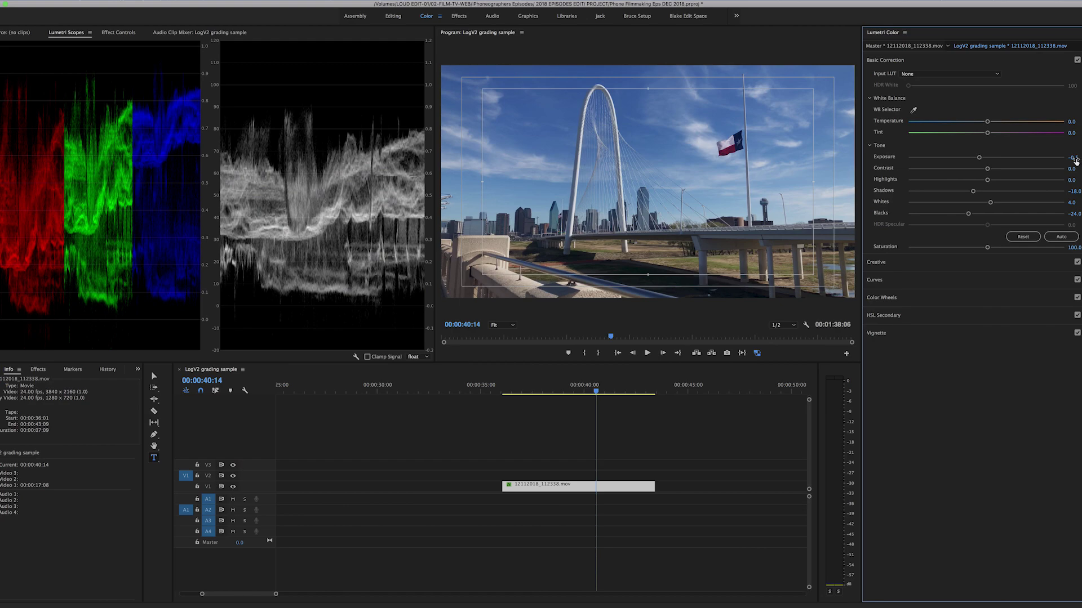
pyautogui.moveTo(1058, 262); pyautogui.dragTo(1071, 262)
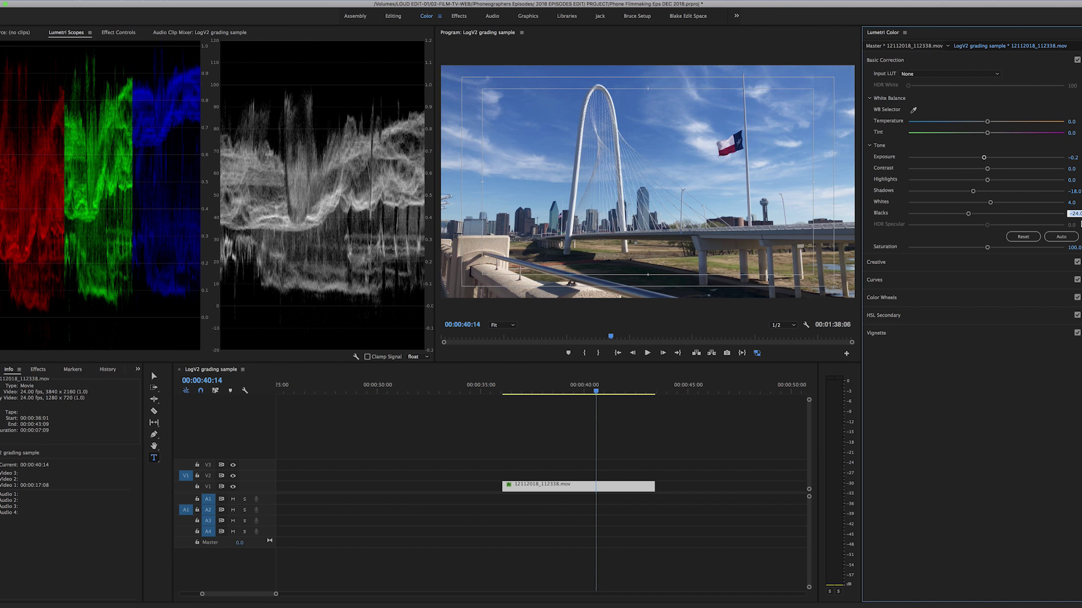
# Set Blacks and Shadows to -8 and warm Temperature to 10.
pyautogui.write('-8')
pyautogui.press('Return')
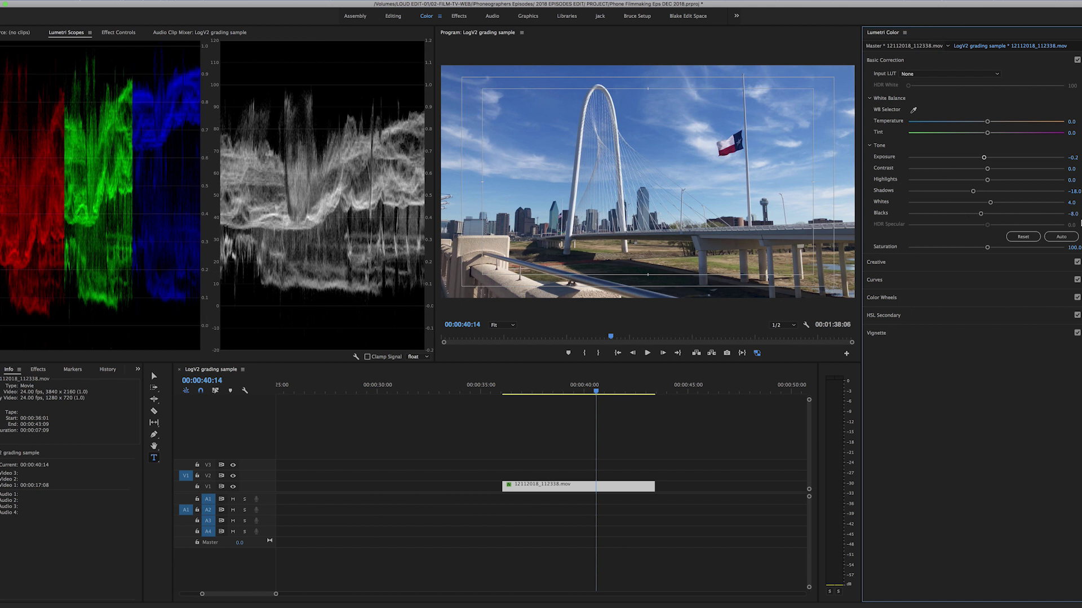
pyautogui.click(1074, 191)
pyautogui.write('-8')
pyautogui.press('Return')
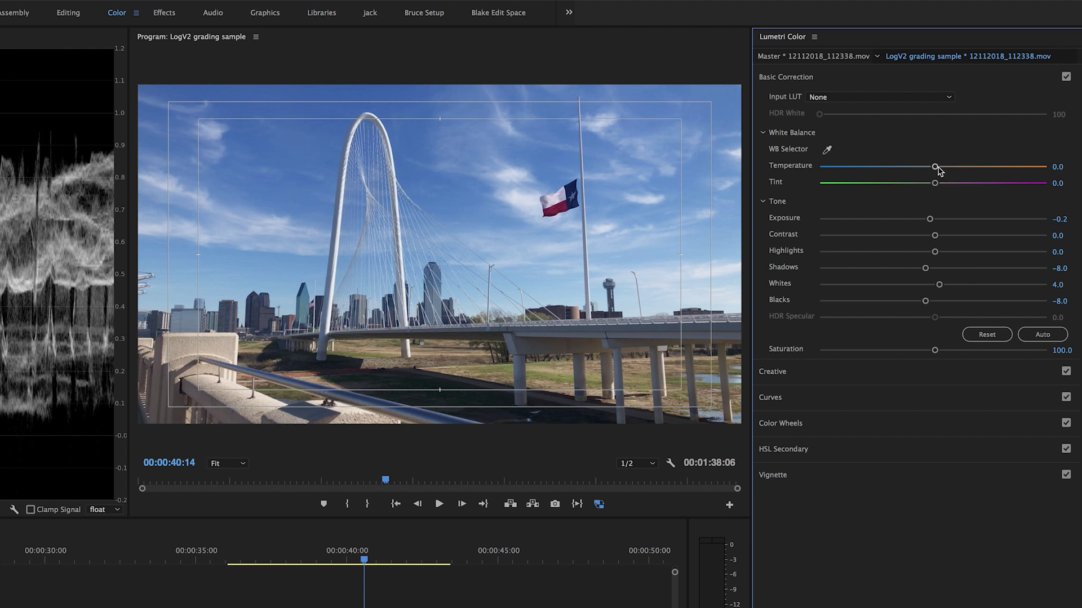
pyautogui.click(1060, 167)
pyautogui.write('10')
pyautogui.press('Return')
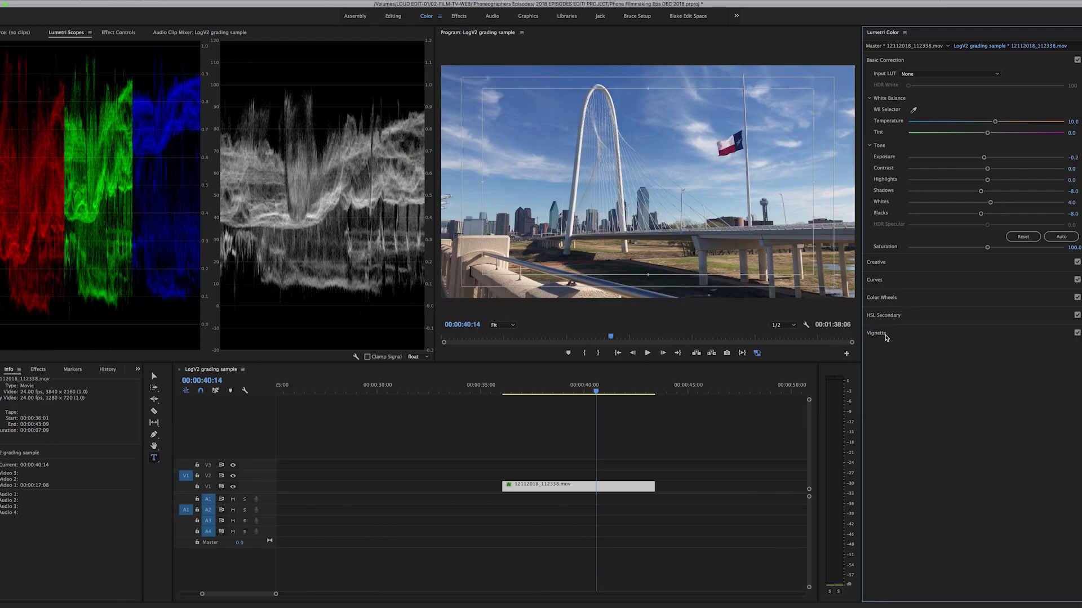
# Add a Lumetri vignette with Amount -0.5 and scrub the clip to preview it.
pyautogui.click(788, 476)
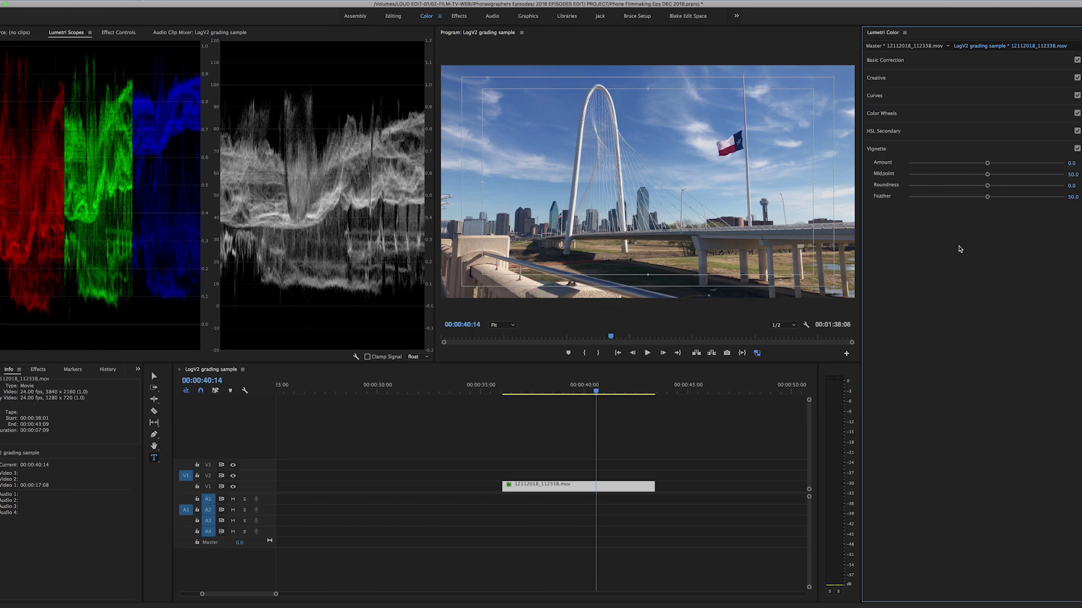
pyautogui.click(1073, 163)
pyautogui.write('-0.5')
pyautogui.press('Return')
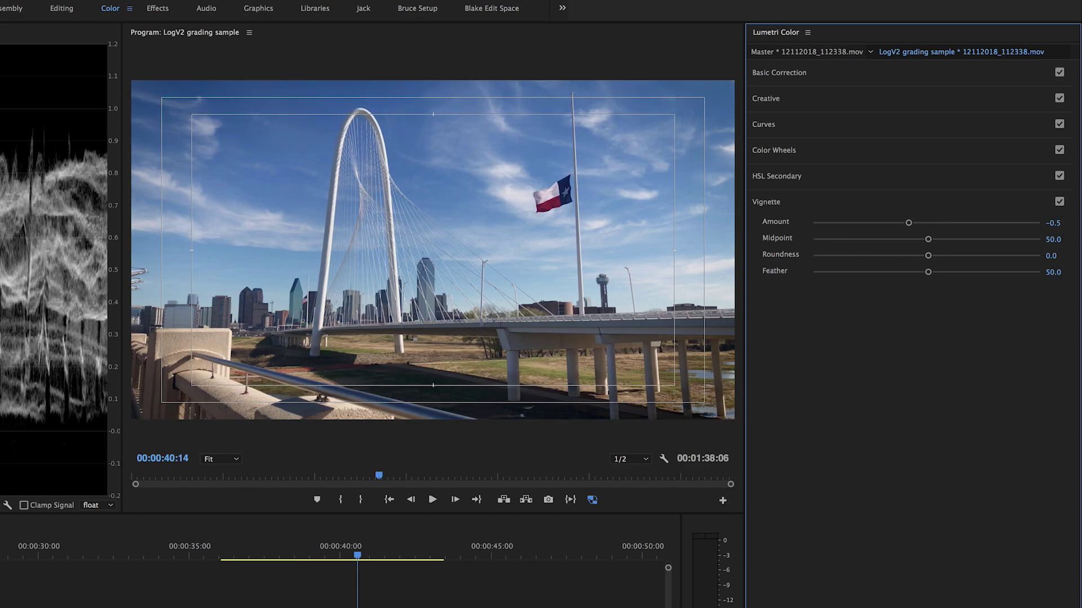
pyautogui.click(834, 201)
pyautogui.moveTo(566, 386); pyautogui.dragTo(593, 389)
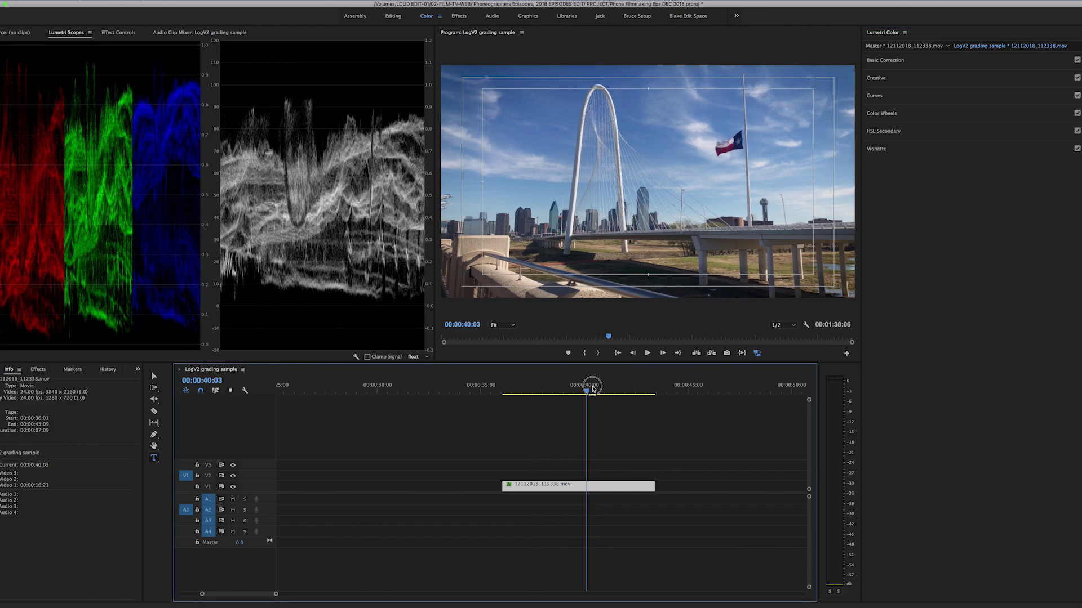
pyautogui.click(1016, 274)
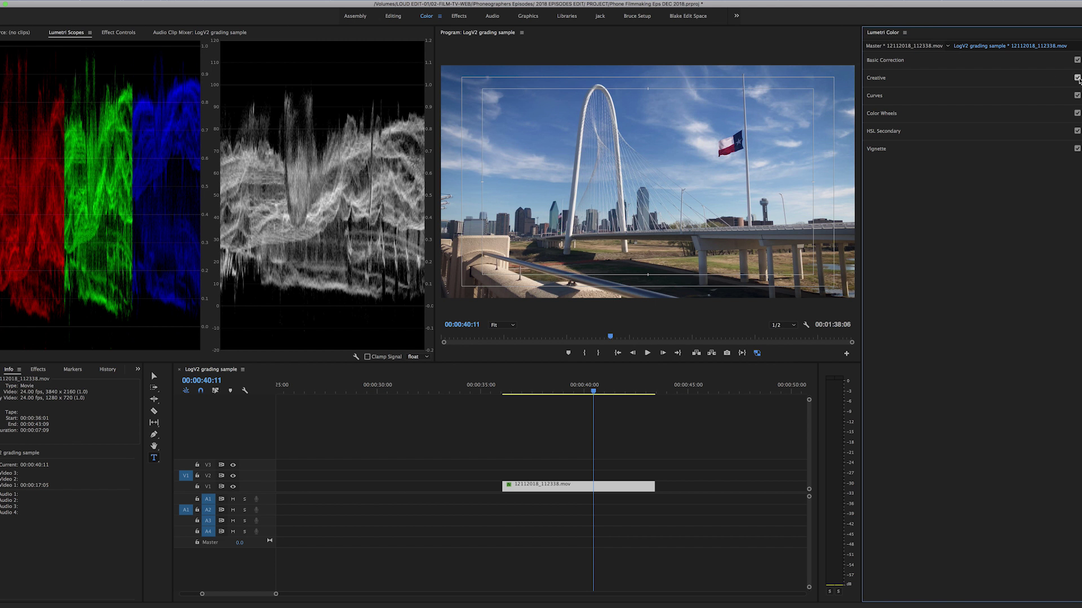
pyautogui.click(1078, 59)
pyautogui.click(1078, 78)
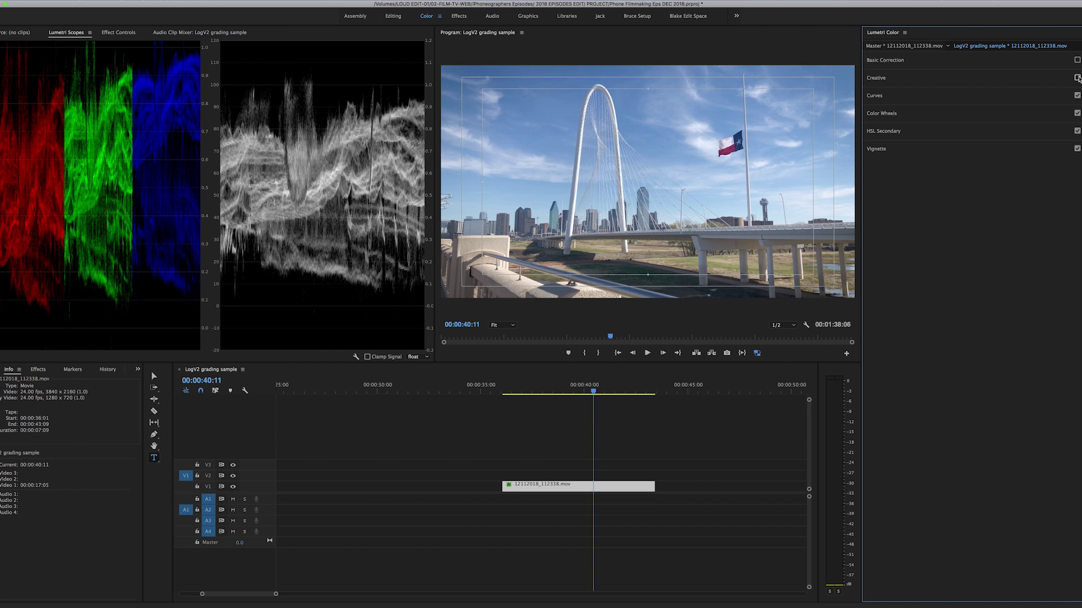
pyautogui.click(1077, 78)
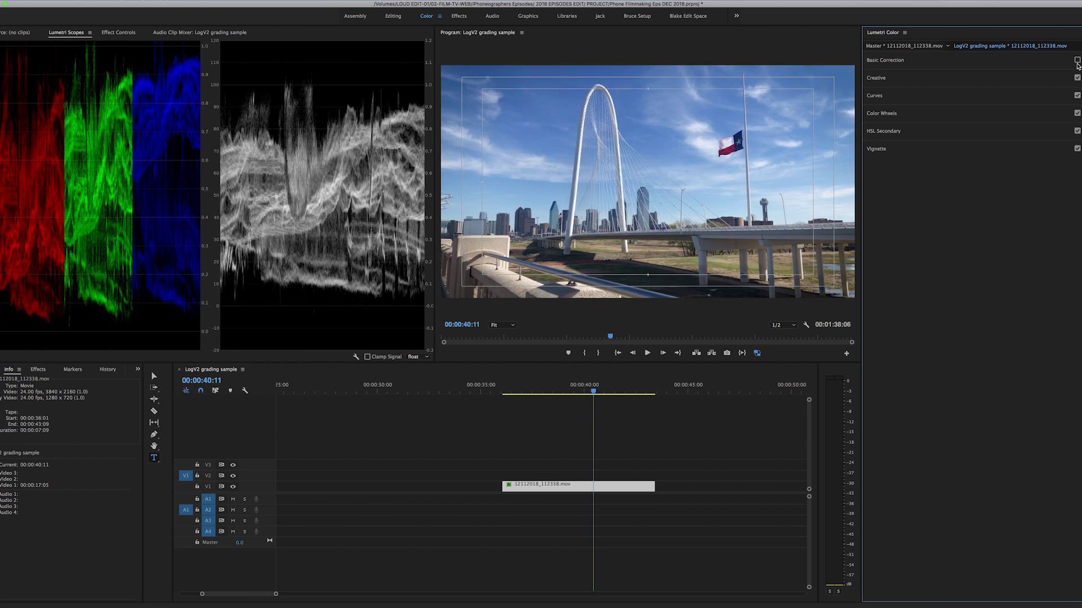
pyautogui.click(1077, 60)
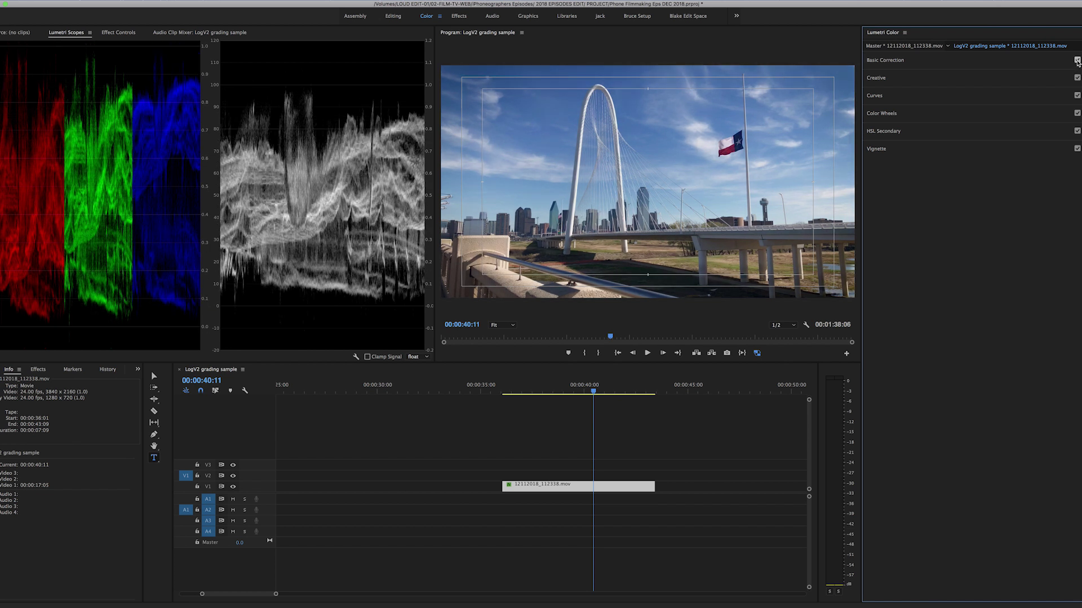
pyautogui.click(516, 389)
pyautogui.press('space')
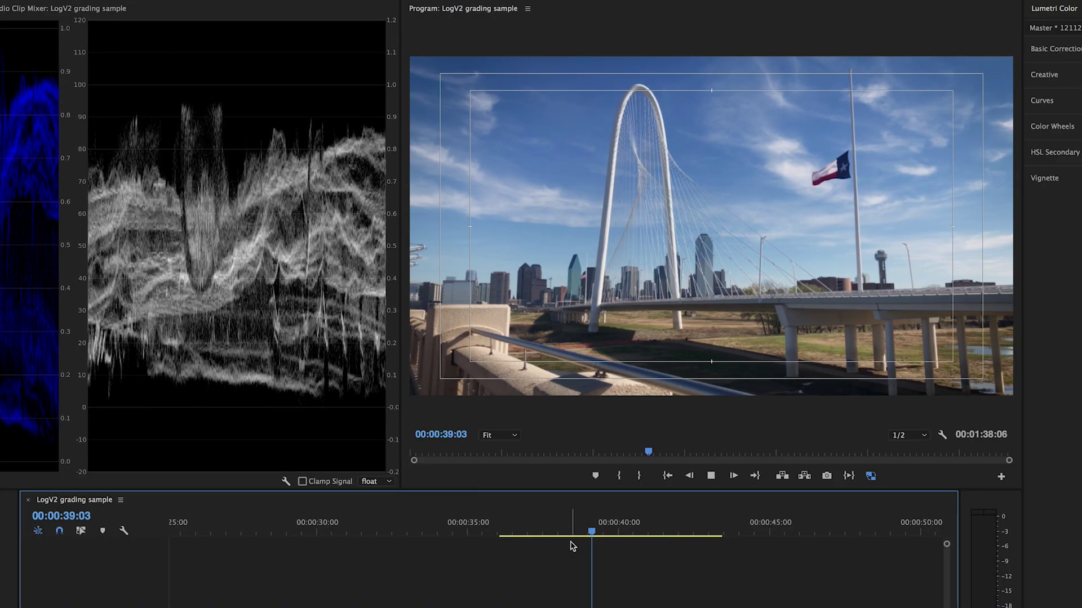
pyautogui.press('space')
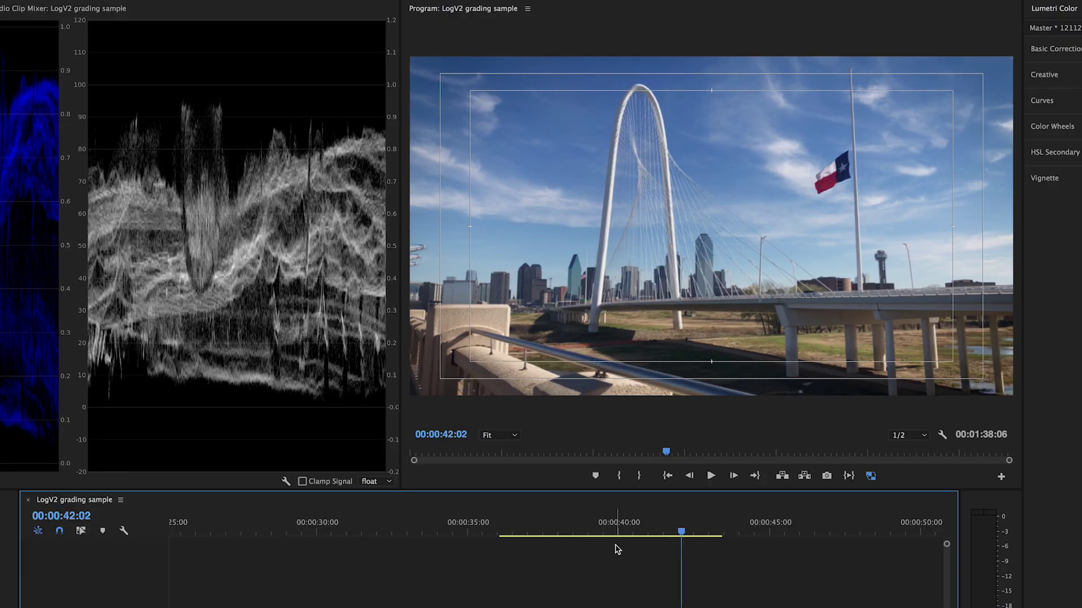
pyautogui.click(586, 532)
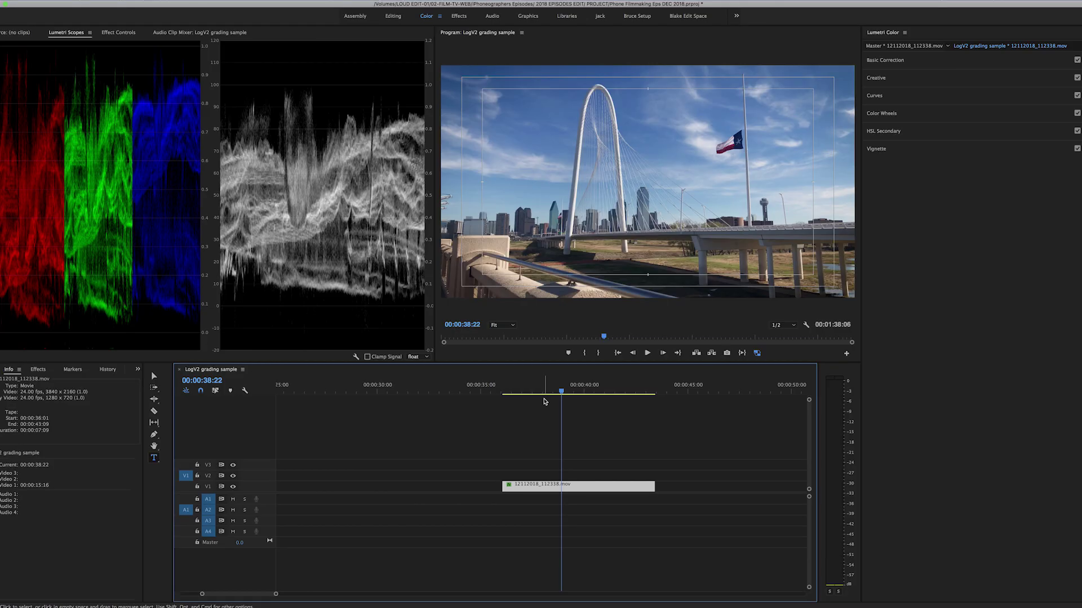